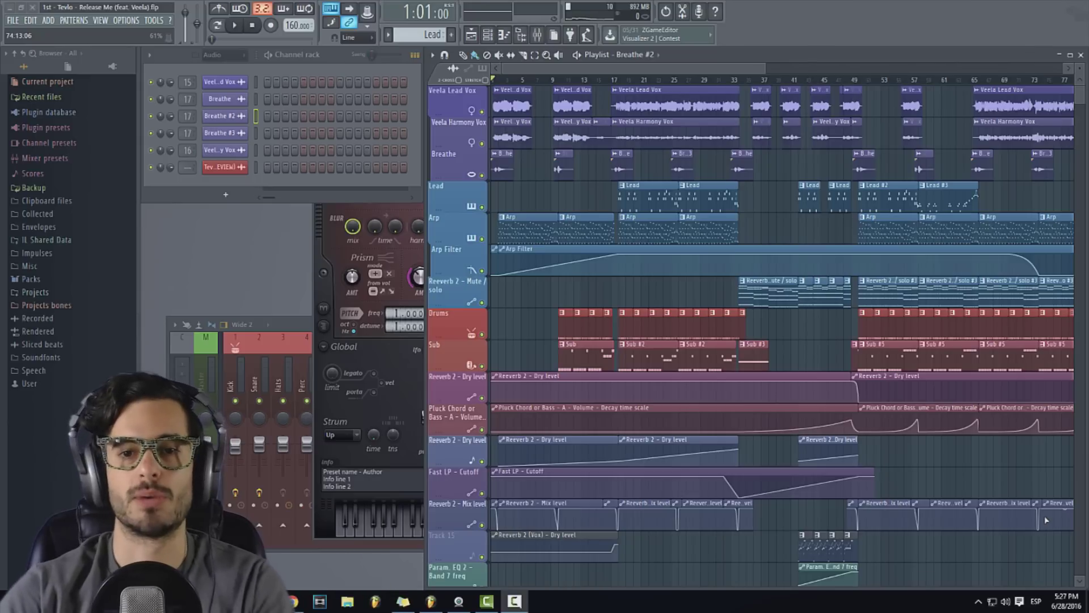
Solo the Veela Lead Vox track and play it from bar 17, pausing after about two bars
{"action": "left_click", "coordinate": [612, 77]}
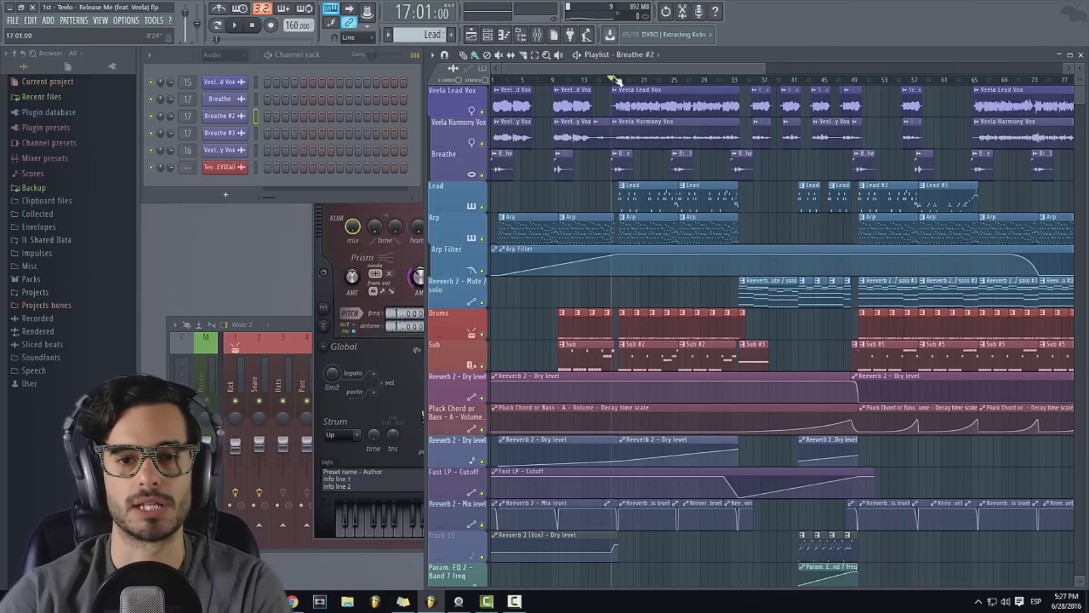
{"action": "right_click", "coordinate": [483, 111]}
{"action": "key", "text": "space"}
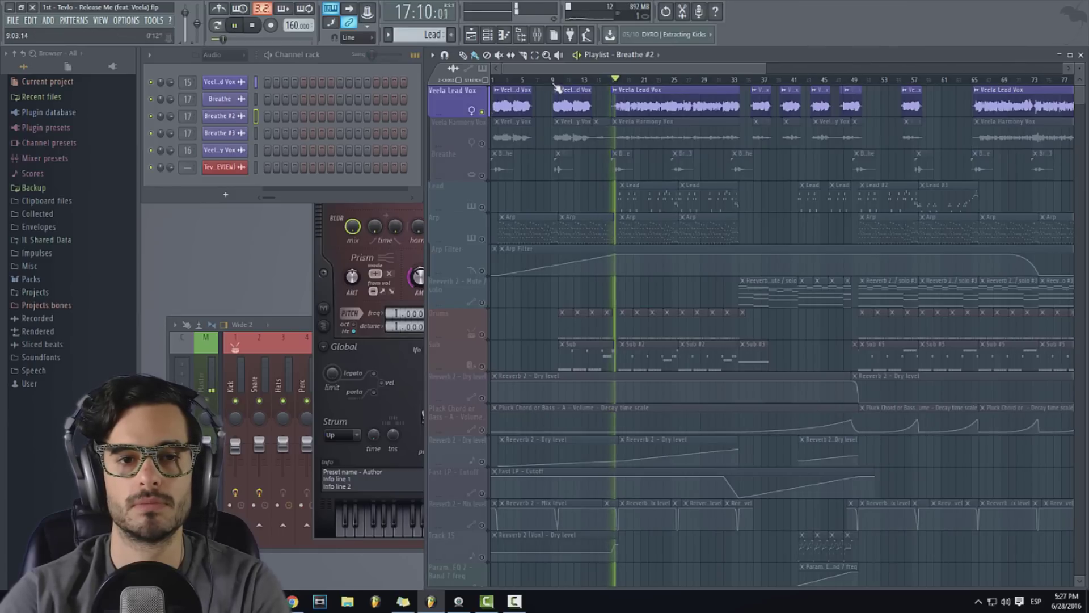
{"action": "left_click", "coordinate": [235, 25]}
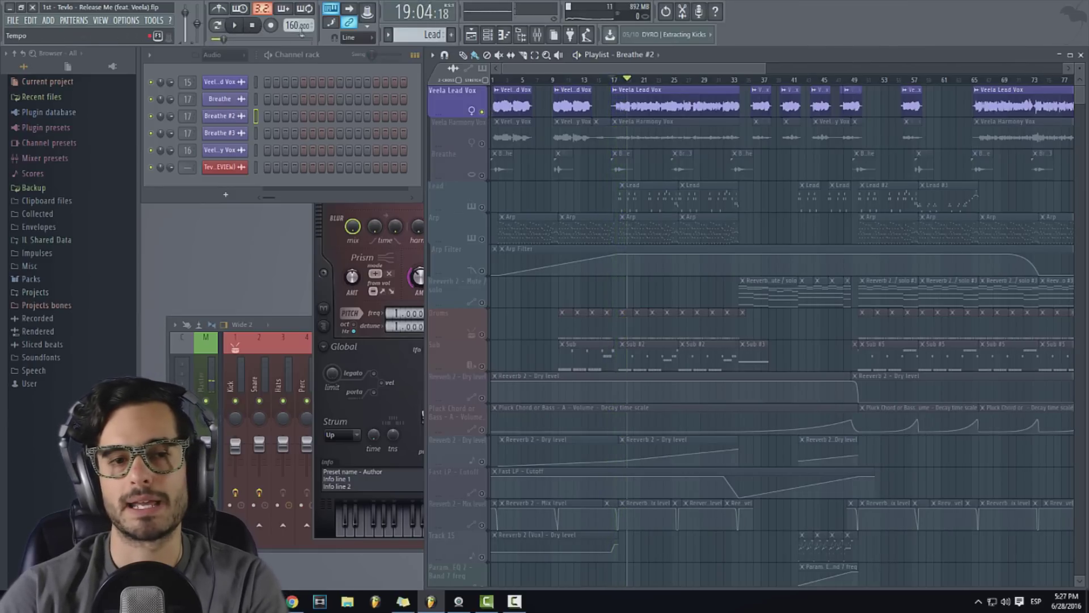
Set the project tempo to 165 BPM and switch all audio clips to realtime stretching with the macro
{"action": "left_click_drag", "start_coordinate": [298, 25], "coordinate": [298, 32]}
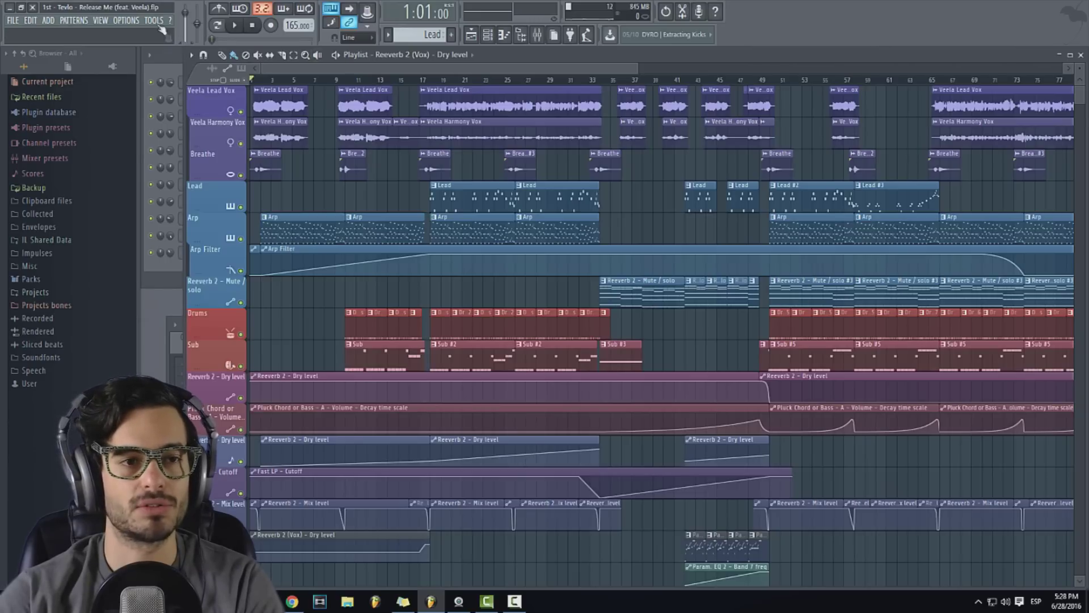
{"action": "left_click", "coordinate": [155, 23]}
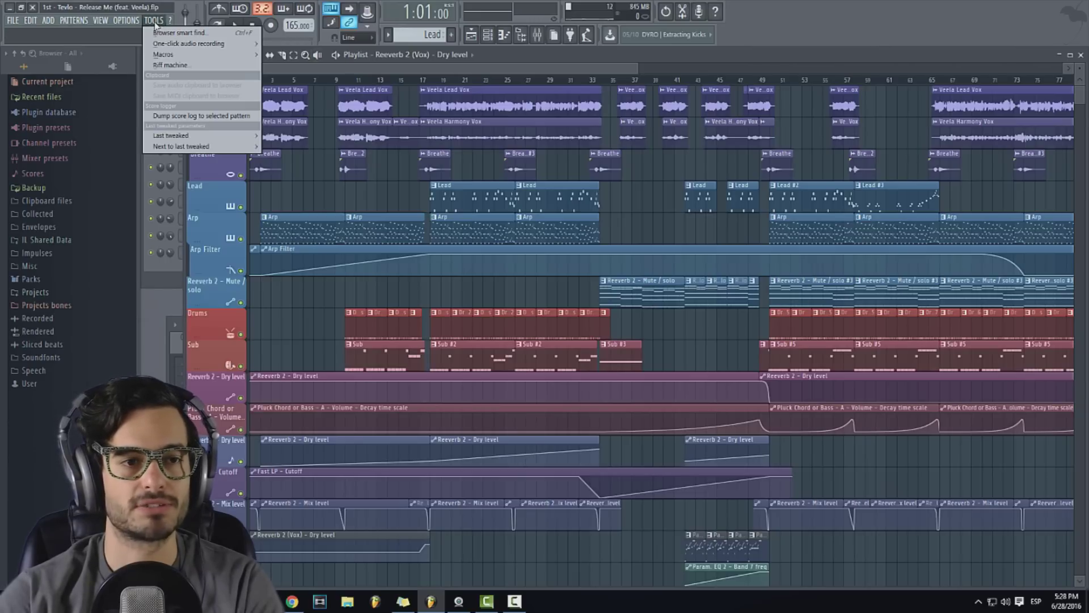
{"action": "mouse_move", "coordinate": [170, 55]}
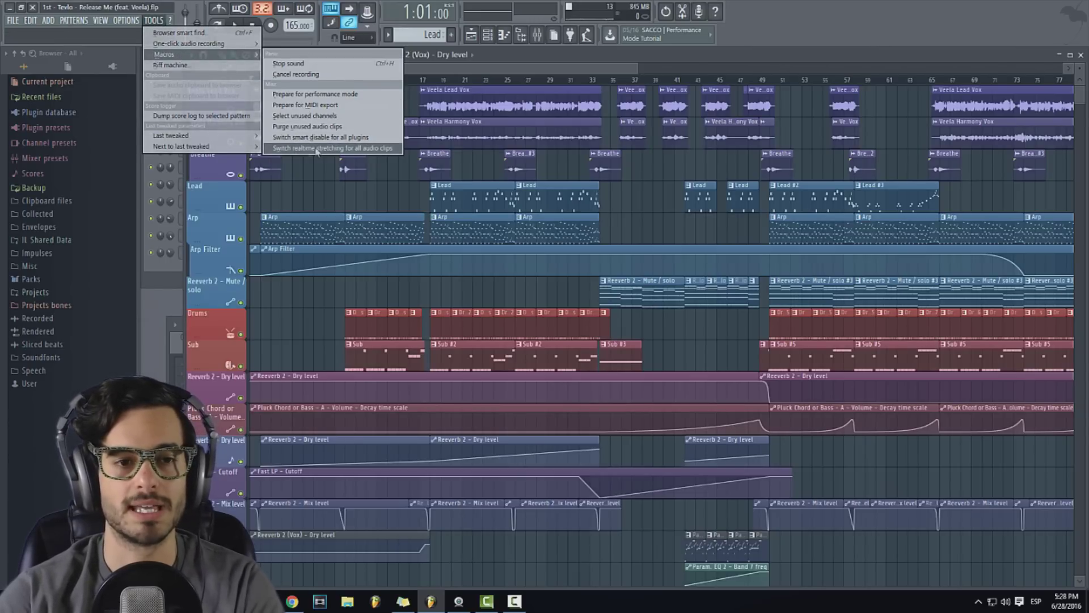
{"action": "left_click", "coordinate": [391, 150]}
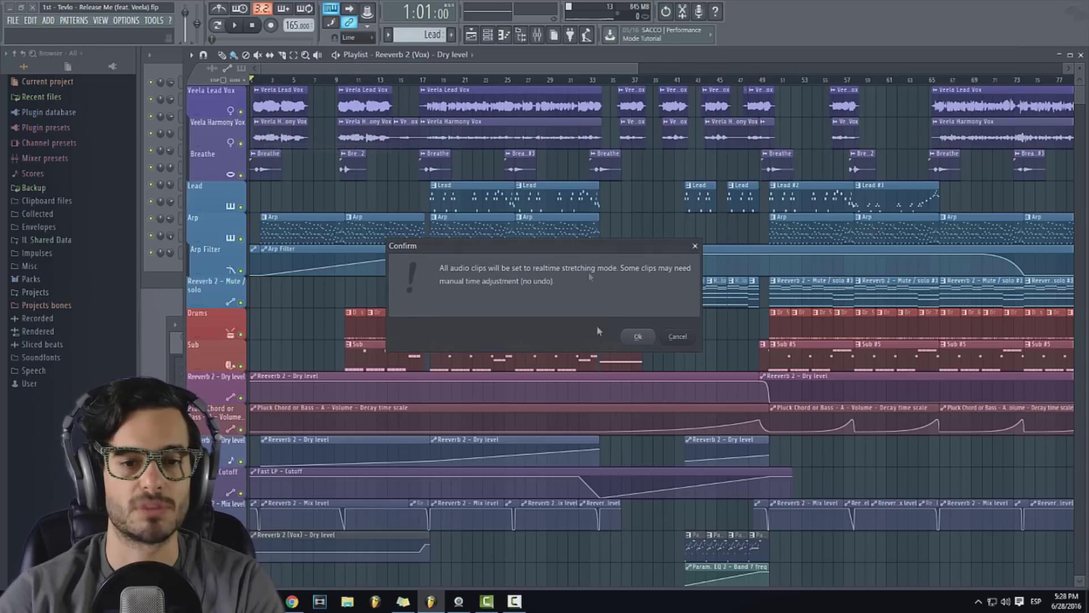
{"action": "left_click_drag", "start_coordinate": [436, 259], "coordinate": [439, 140]}
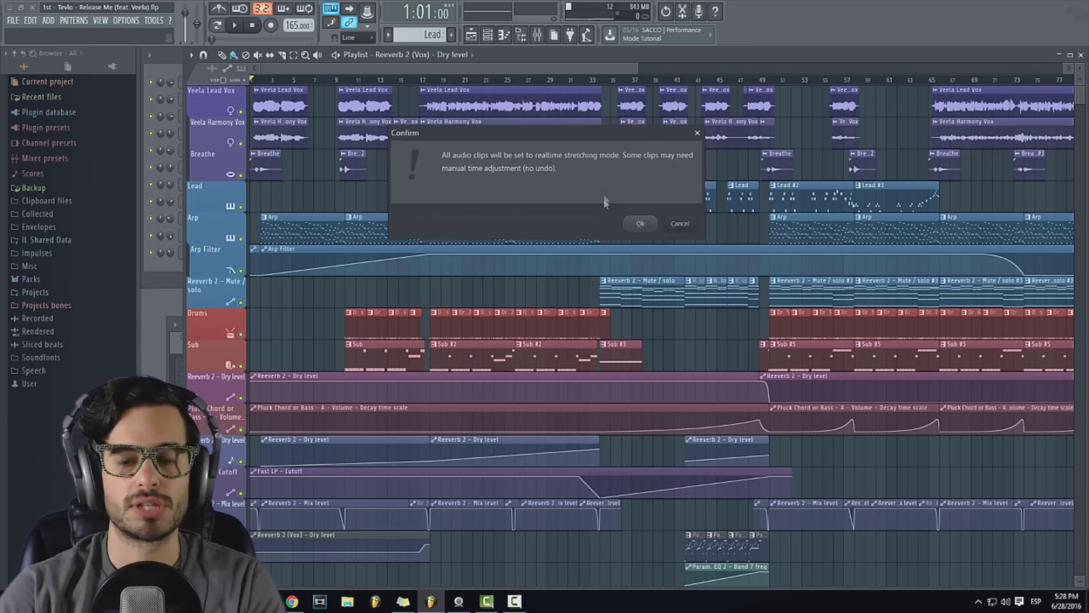
{"action": "left_click", "coordinate": [652, 225]}
Play the full arrangement from bar 17 to about bar 22 at 165 BPM and pause it
{"action": "left_click", "coordinate": [425, 80]}
{"action": "left_click", "coordinate": [235, 26]}
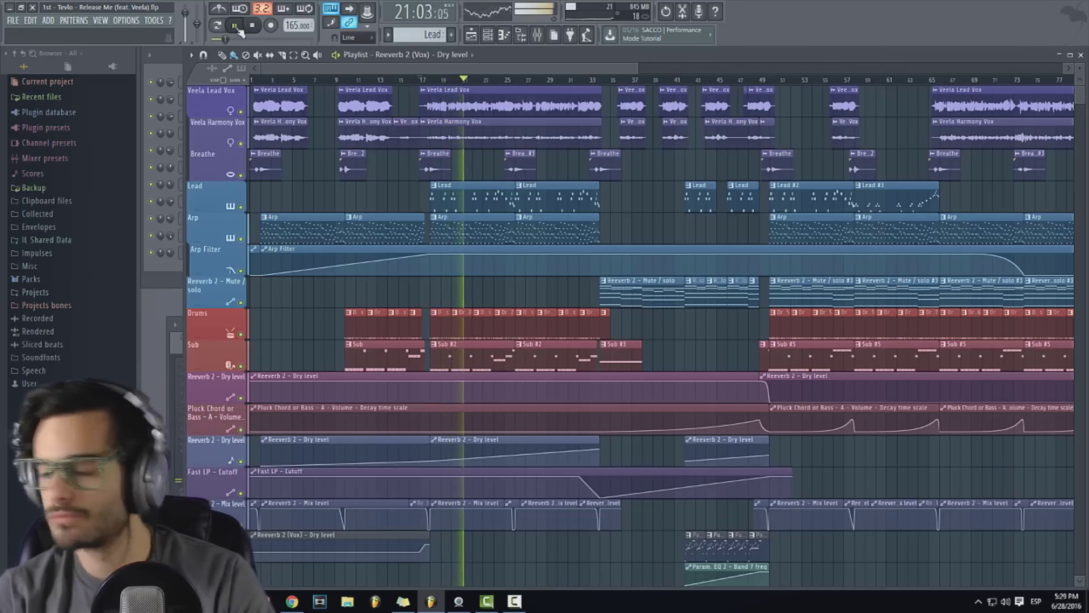
{"action": "left_click", "coordinate": [236, 26]}
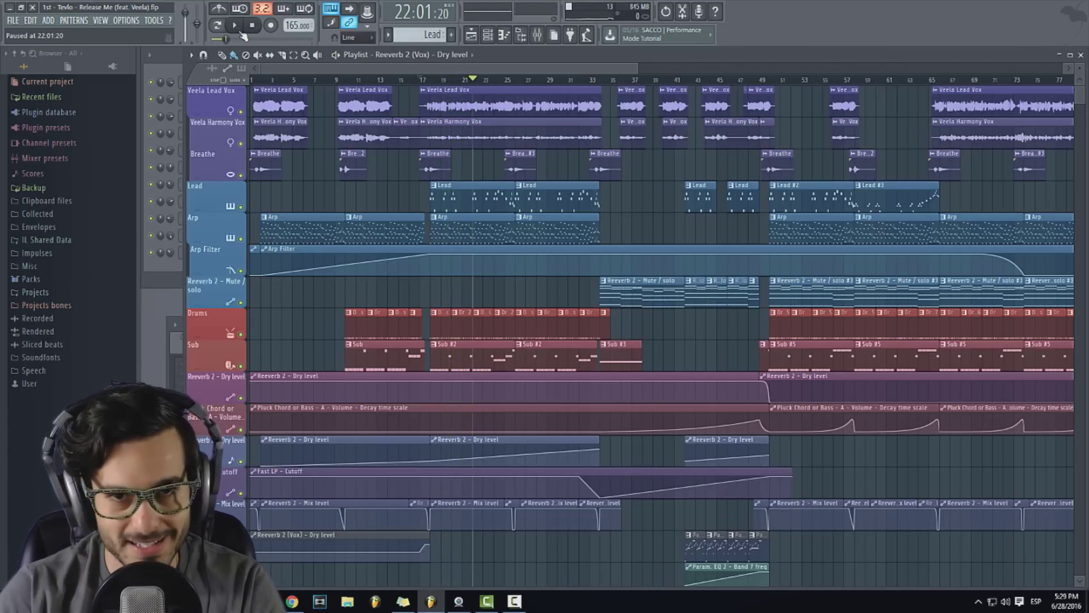
Resume playback, lower the project tempo to 100 BPM while the song plays, and pause
{"action": "key", "text": "space"}
{"action": "scroll", "coordinate": [298, 25], "scroll_direction": "down", "scroll_amount": 6}
{"action": "scroll", "coordinate": [298, 25], "scroll_direction": "down", "scroll_amount": 20}
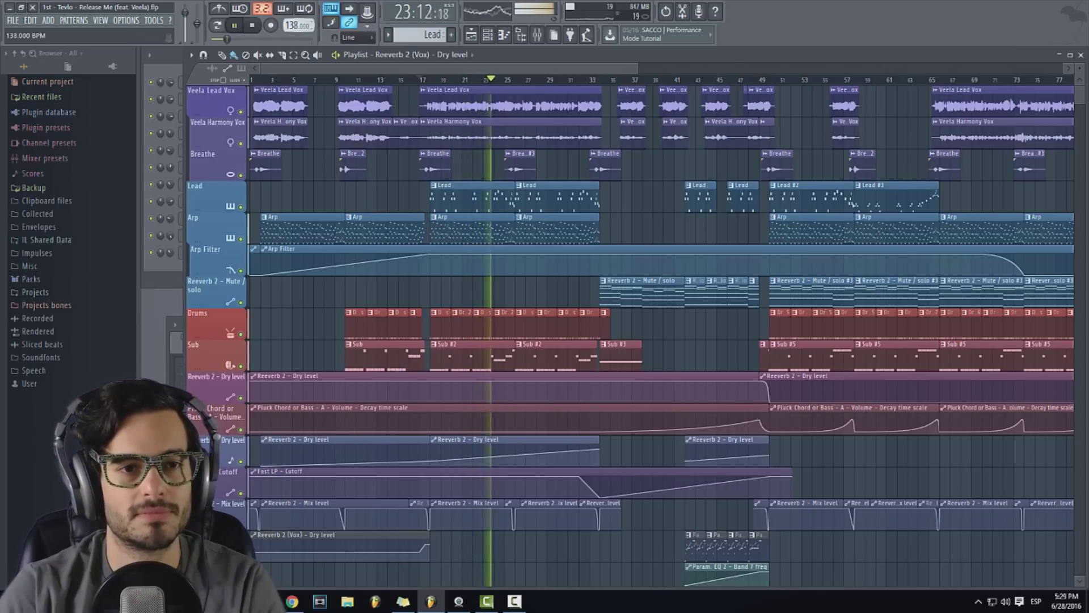
{"action": "scroll", "coordinate": [298, 25], "scroll_direction": "down", "scroll_amount": 2}
{"action": "scroll", "coordinate": [298, 25], "scroll_direction": "down", "scroll_amount": 20}
{"action": "scroll", "coordinate": [298, 25], "scroll_direction": "down", "scroll_amount": 3}
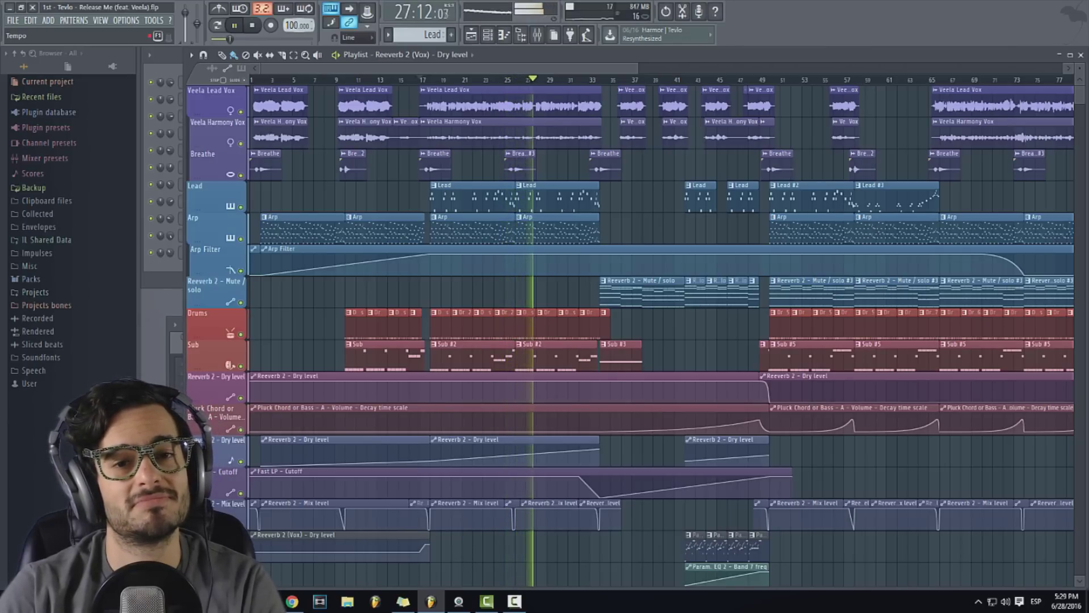
{"action": "scroll", "coordinate": [298, 25], "scroll_direction": "down", "scroll_amount": 1}
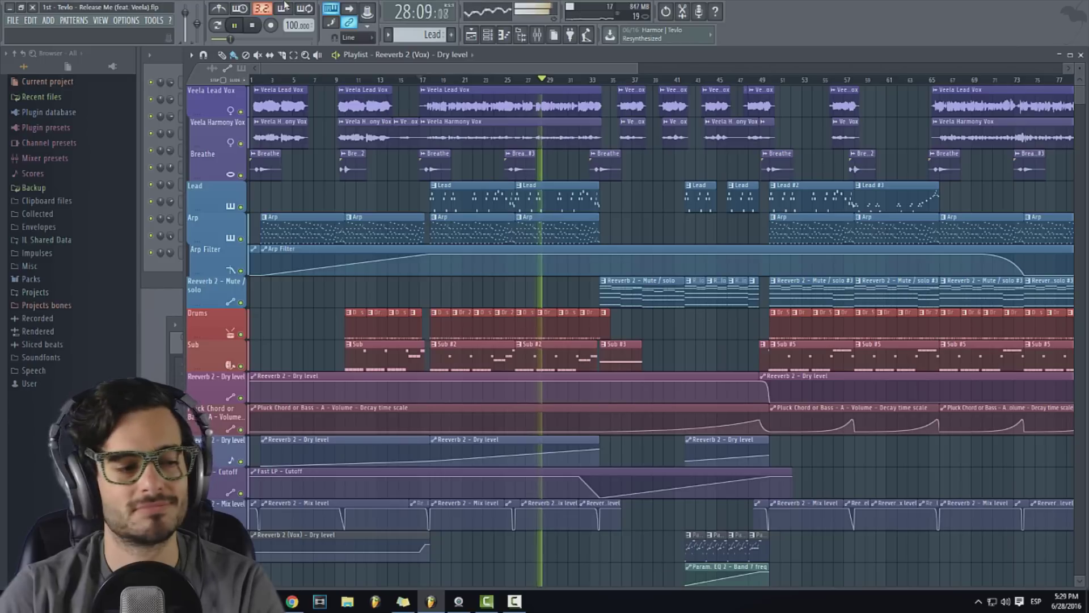
{"action": "left_click", "coordinate": [237, 25]}
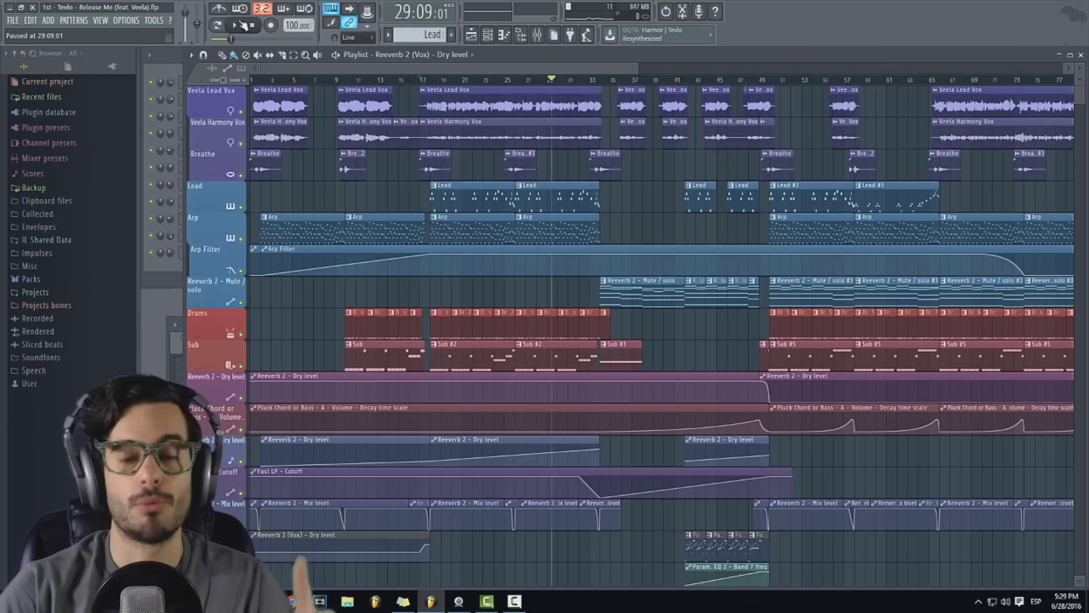
Lower the project tempo to 80 BPM and play the arrangement from bar 29 to about bar 32
{"action": "left_click_drag", "start_coordinate": [298, 25], "coordinate": [298, 46]}
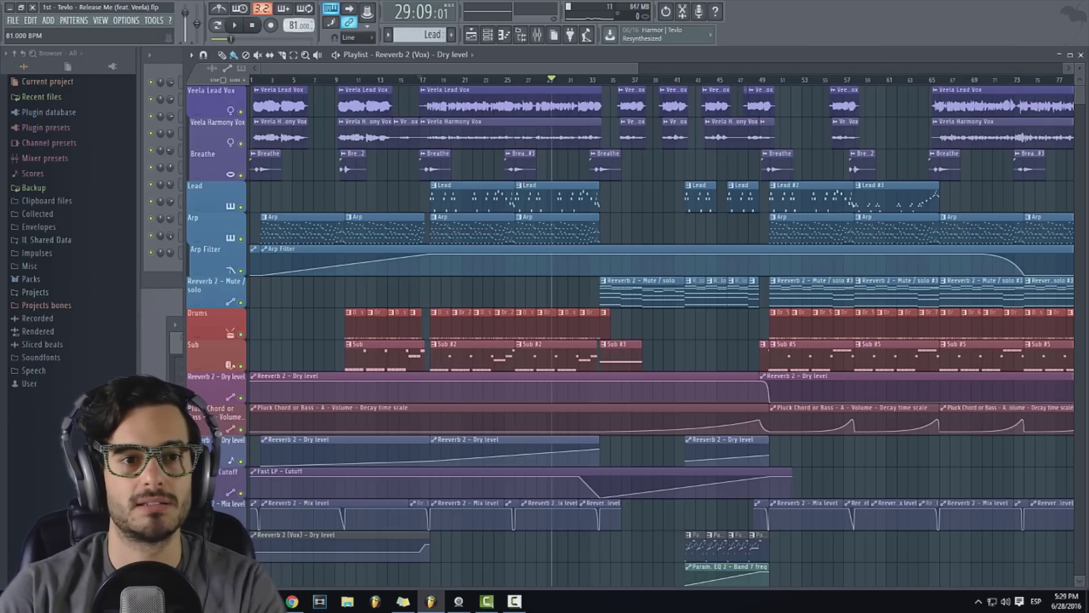
{"action": "left_click", "coordinate": [234, 25]}
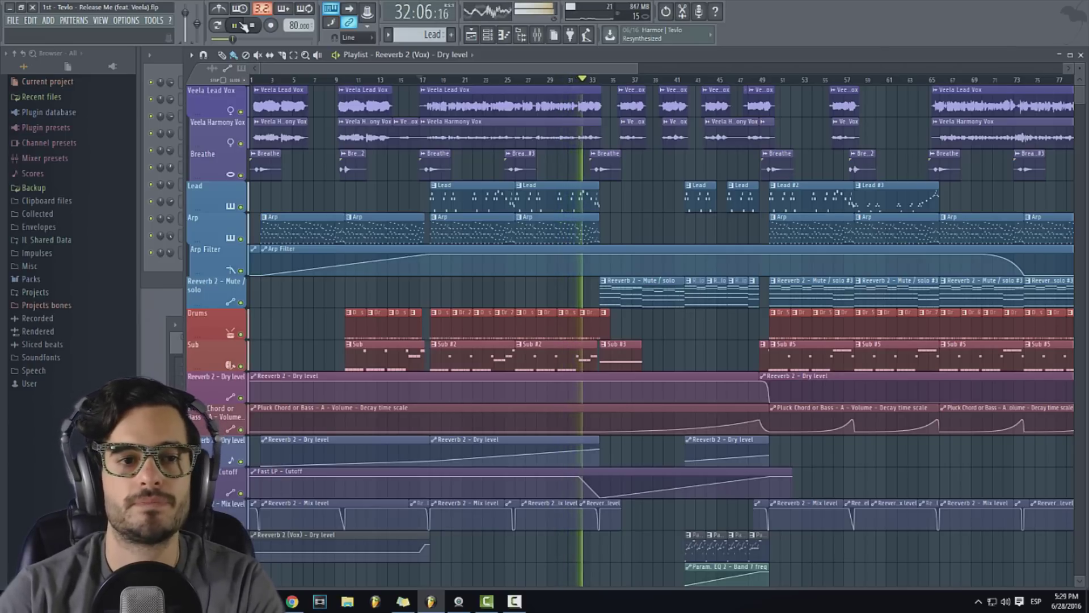
{"action": "left_click", "coordinate": [241, 25]}
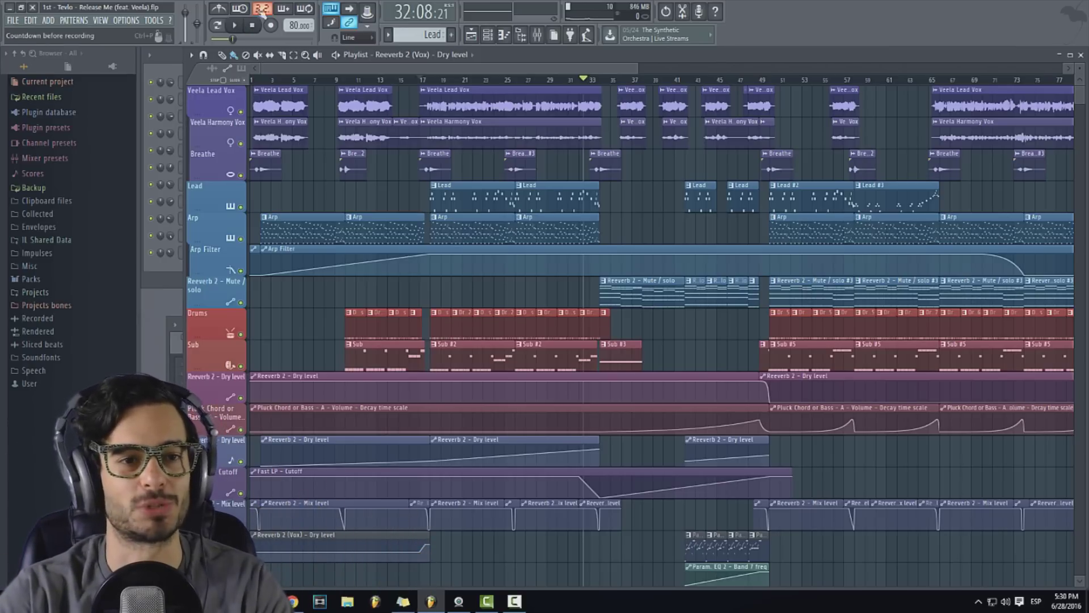
Raise the project tempo to 190 BPM during playback, audition the song from bar 65, and stop it
{"action": "left_click", "coordinate": [236, 25]}
{"action": "left_click_drag", "start_coordinate": [299, 25], "coordinate": [299, 2]}
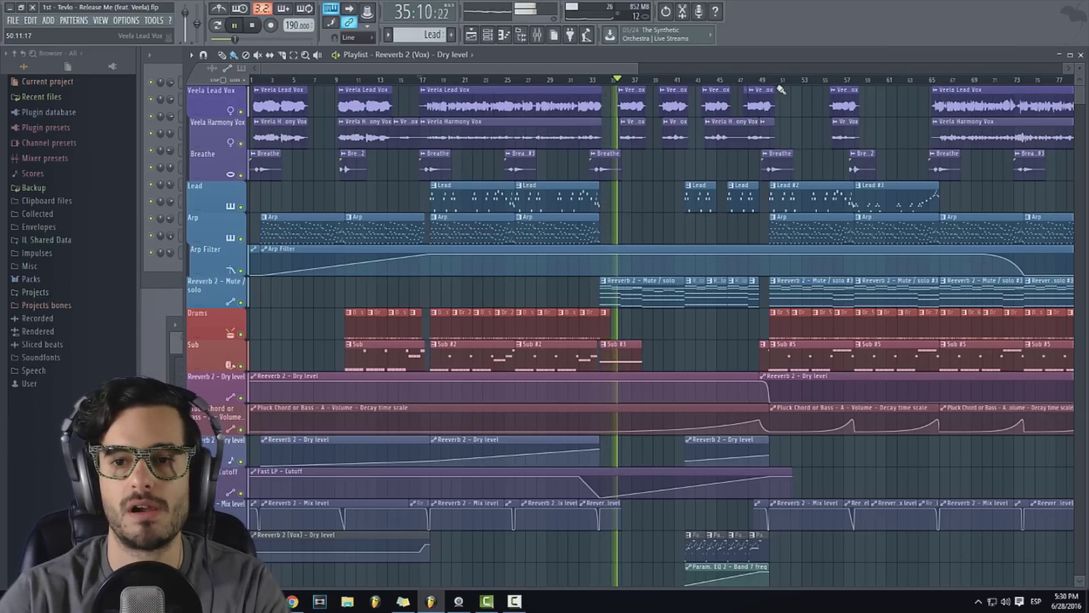
{"action": "left_click", "coordinate": [932, 80]}
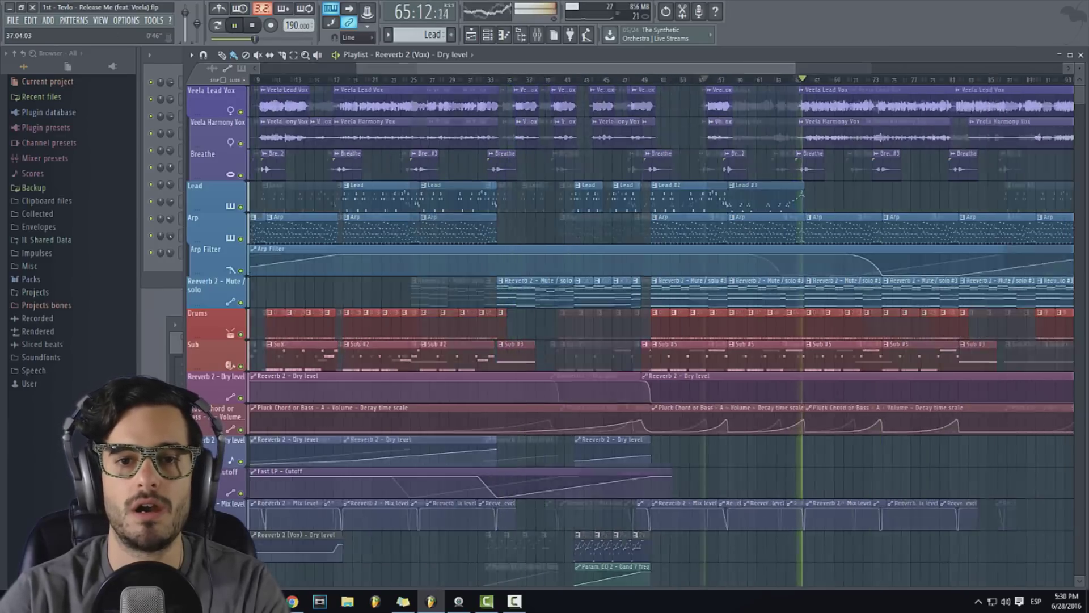
{"action": "scroll", "coordinate": [654, 81], "scroll_direction": "right", "scroll_amount": 5}
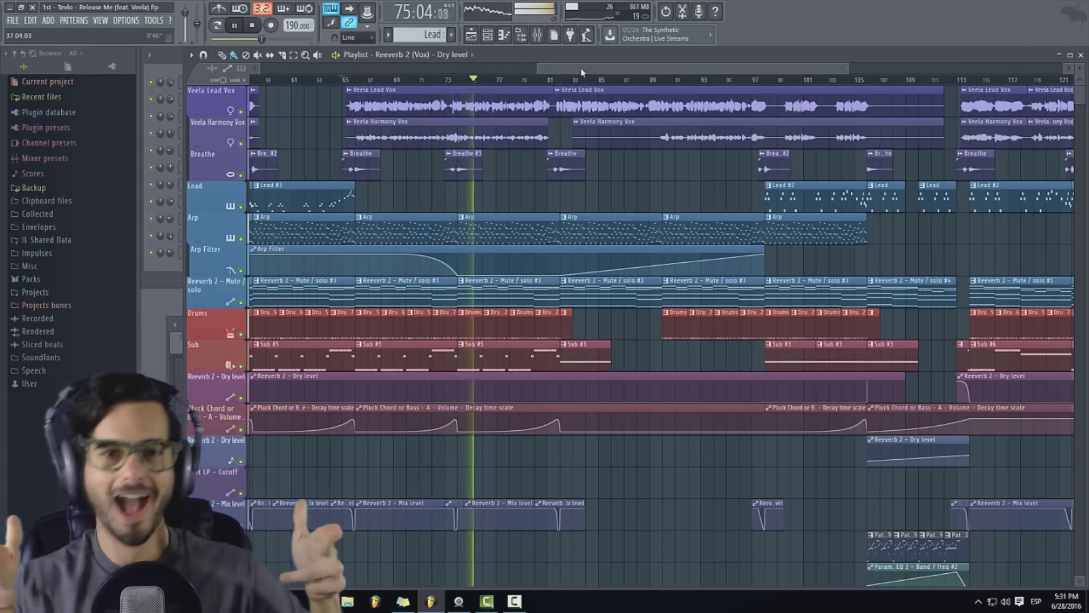
{"action": "key", "text": "space"}
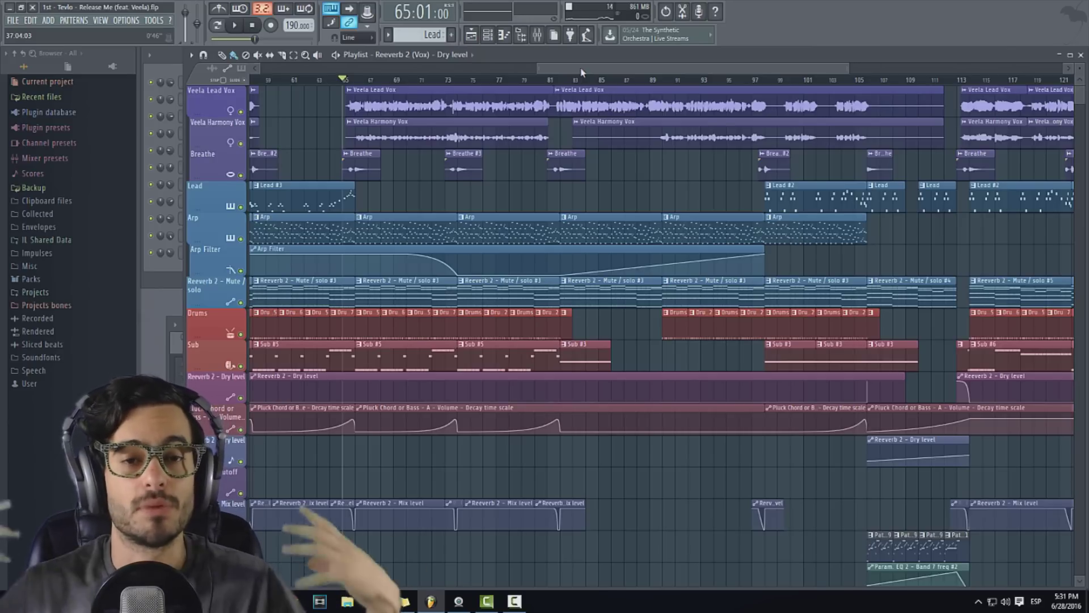
Locate the macro that switches realtime stretching for all audio clips
{"action": "left_click_drag", "start_coordinate": [581, 73], "coordinate": [559, 72]}
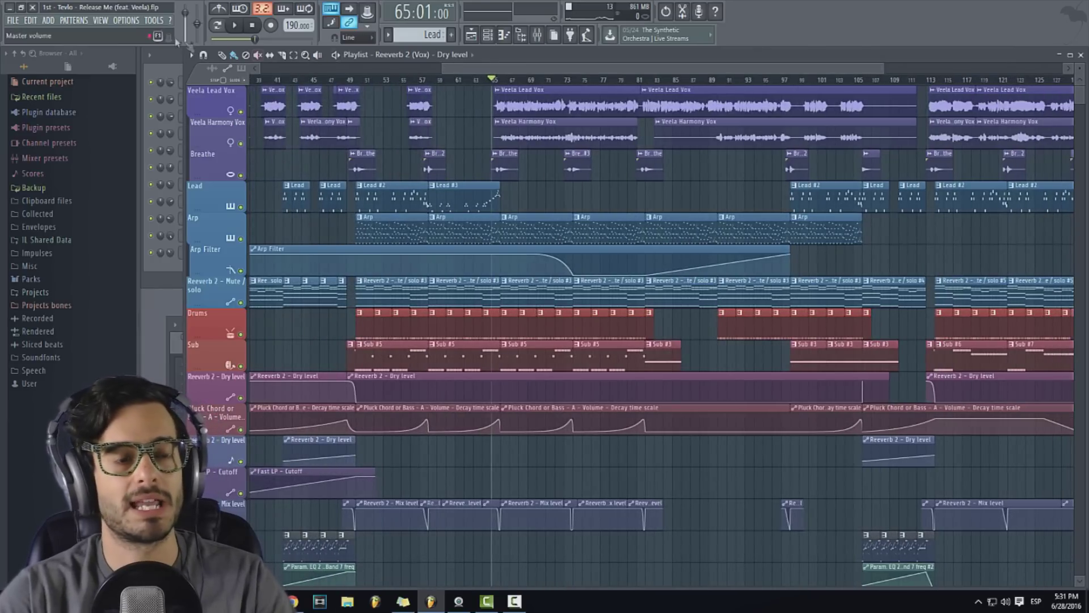
{"action": "left_click", "coordinate": [154, 21]}
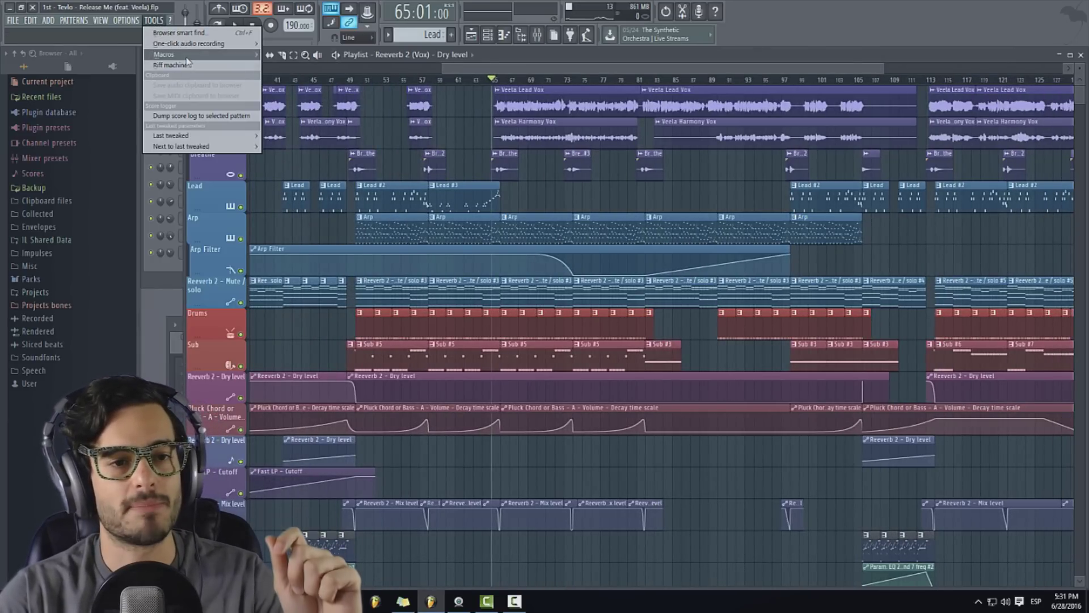
{"action": "mouse_move", "coordinate": [170, 55]}
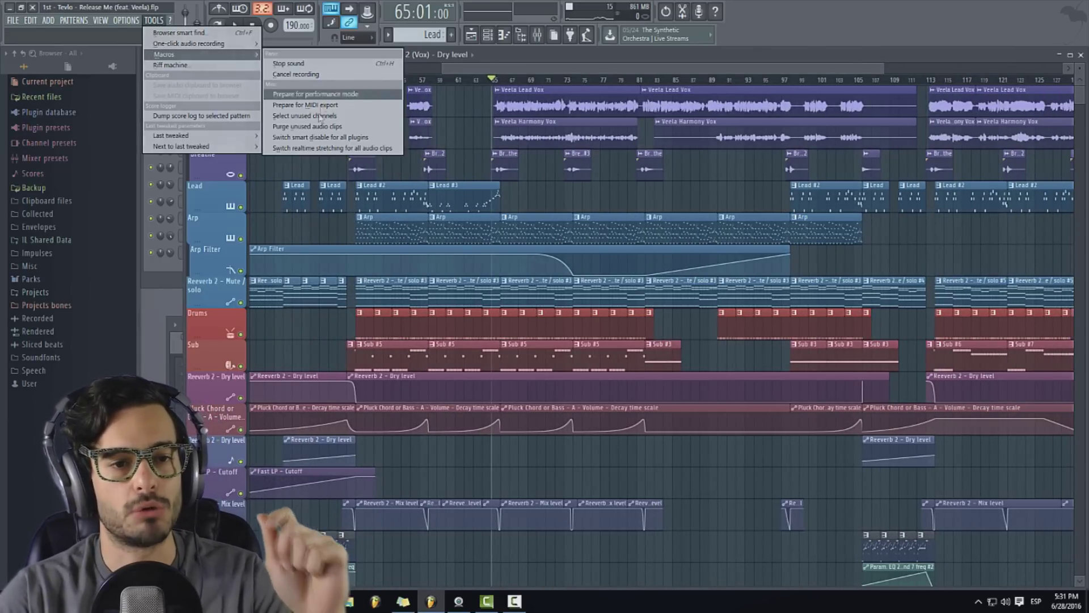
{"action": "left_click", "coordinate": [320, 149]}
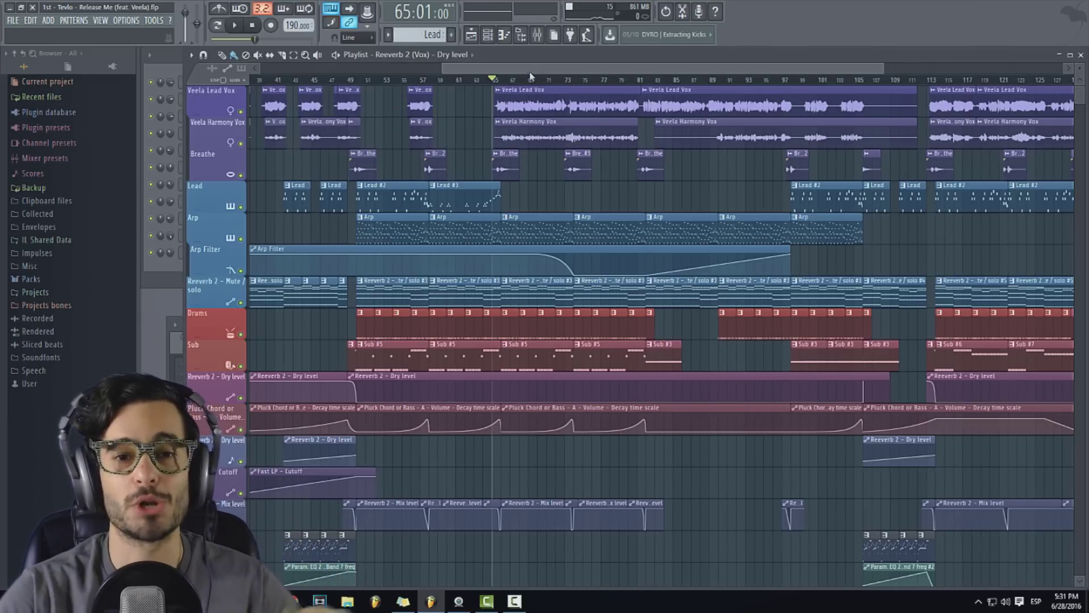